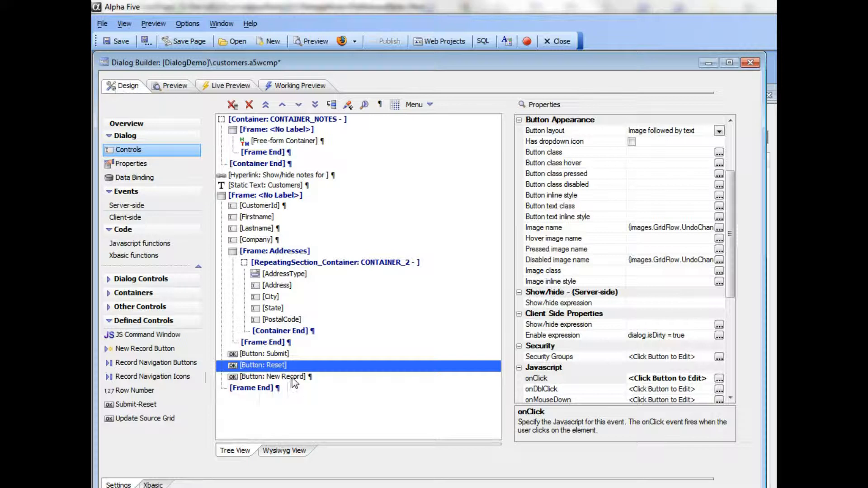
Step: Review the New Record button's onClick JavaScript without changing it and run the customers dialog's working preview
click(292, 378)
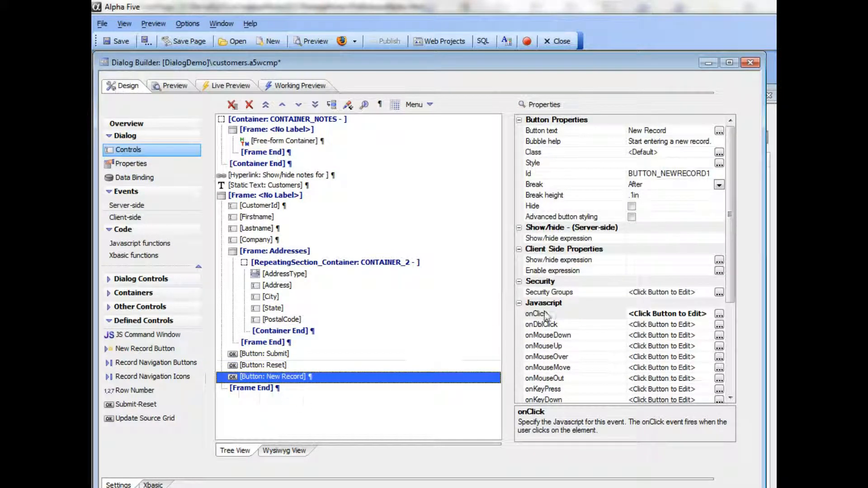
click(559, 315)
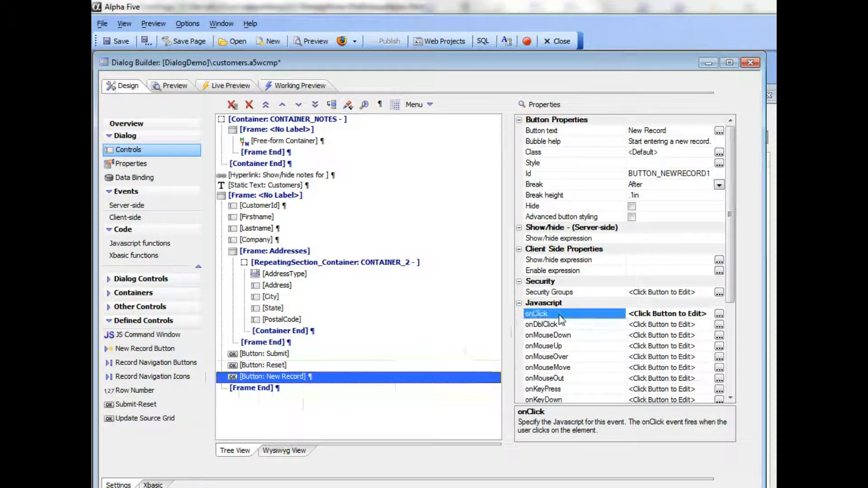
click(719, 314)
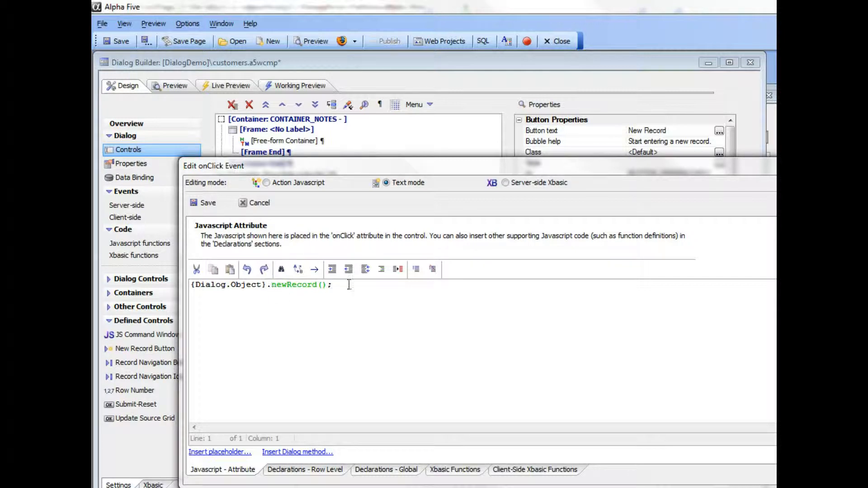
click(265, 205)
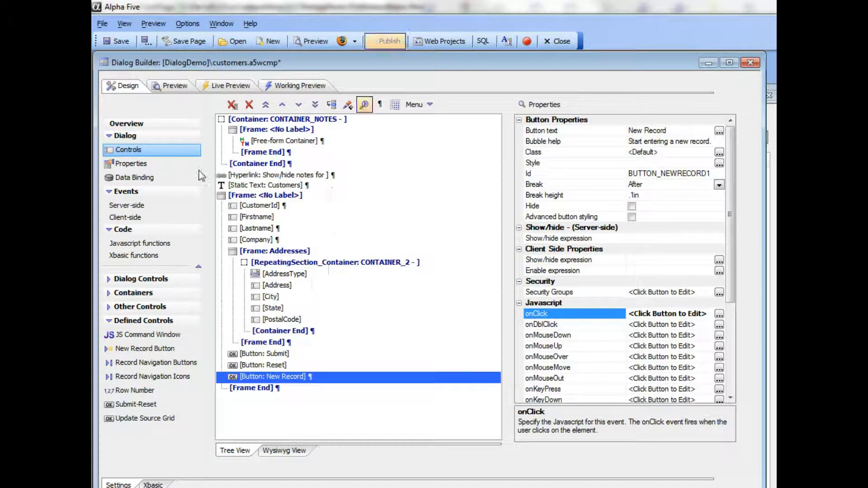
click(292, 86)
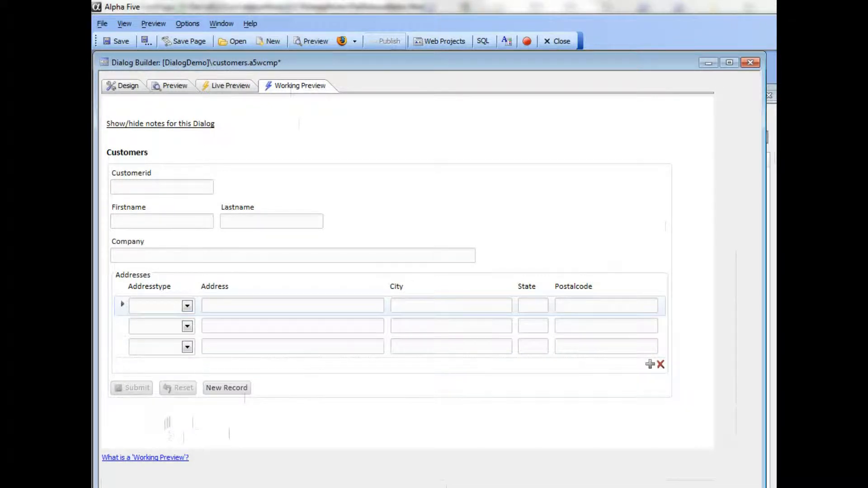
Step: Switch to the customerHeaderGrid design and examine its linked content definition for section XX and its master layout template
key(ctrl+Tab)
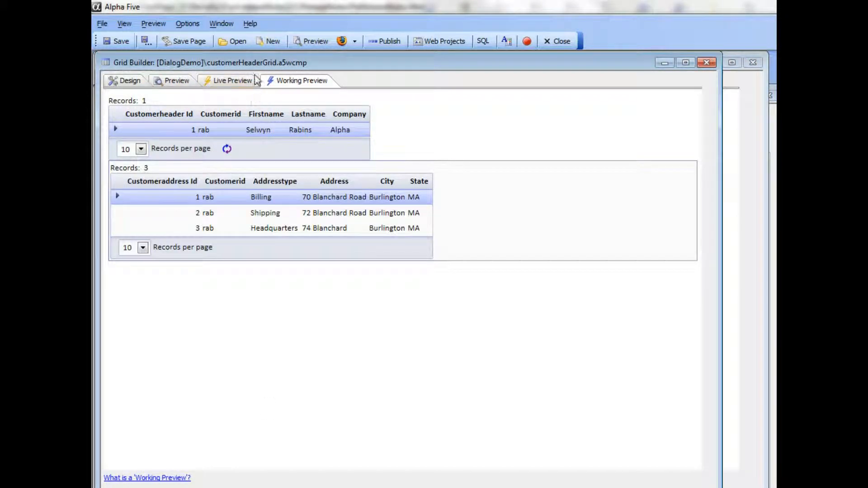
click(119, 82)
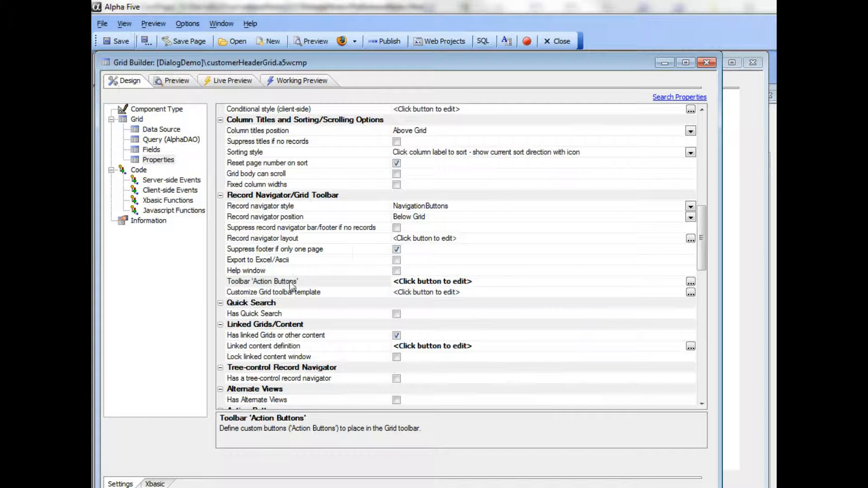
click(357, 347)
click(693, 347)
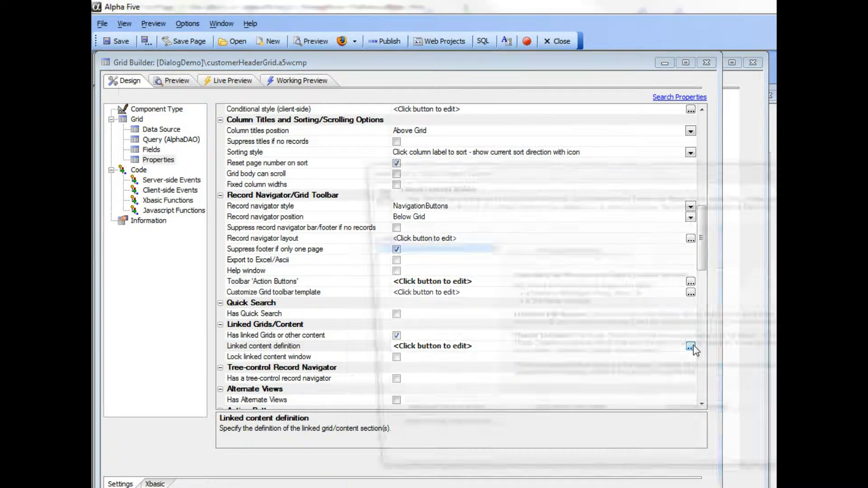
click(521, 254)
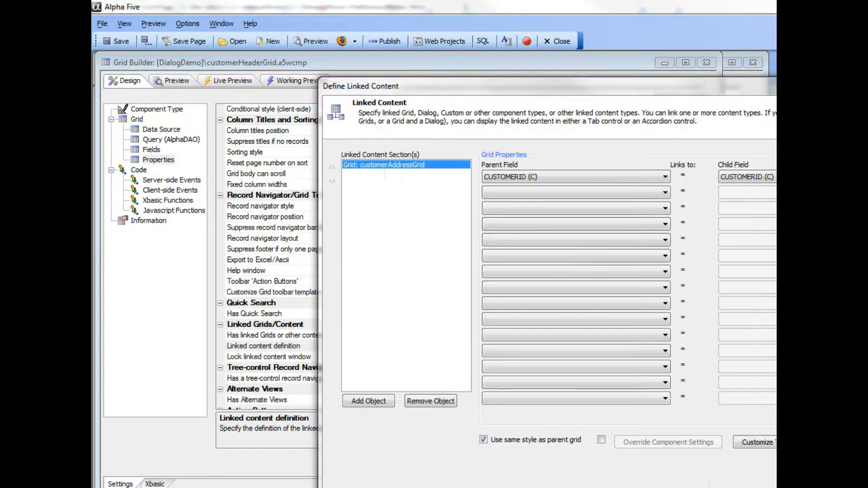
key(Escape)
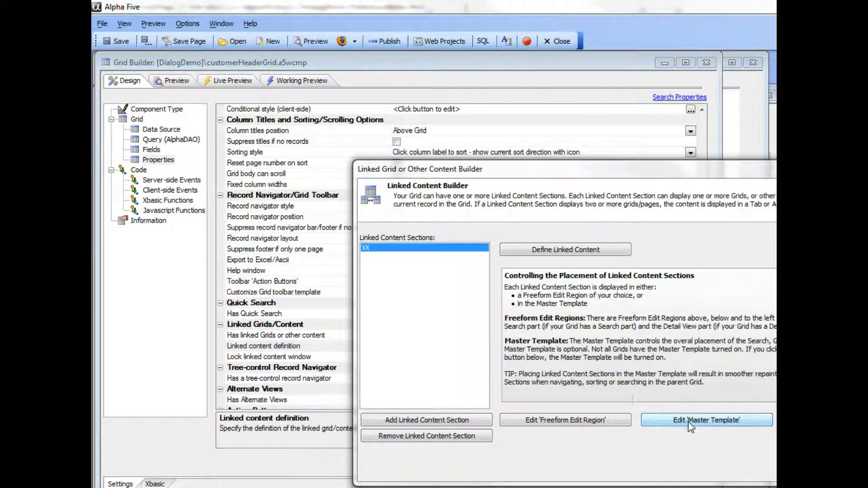
click(692, 427)
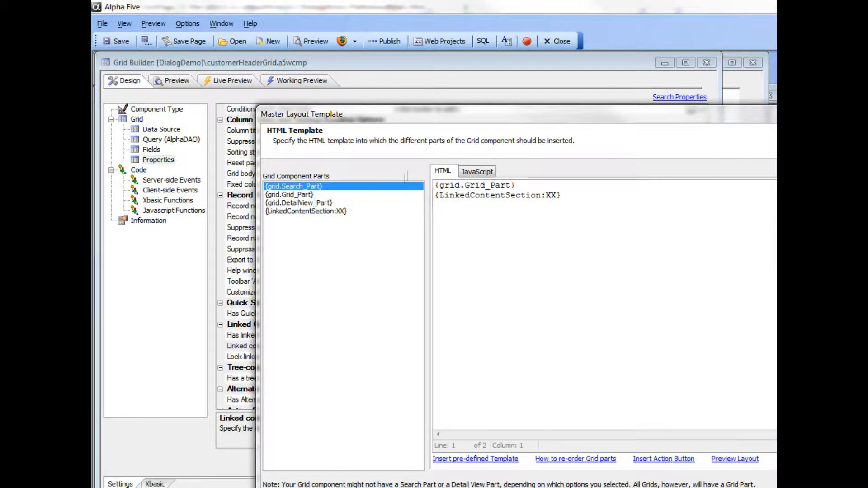
key(Escape)
key(Return)
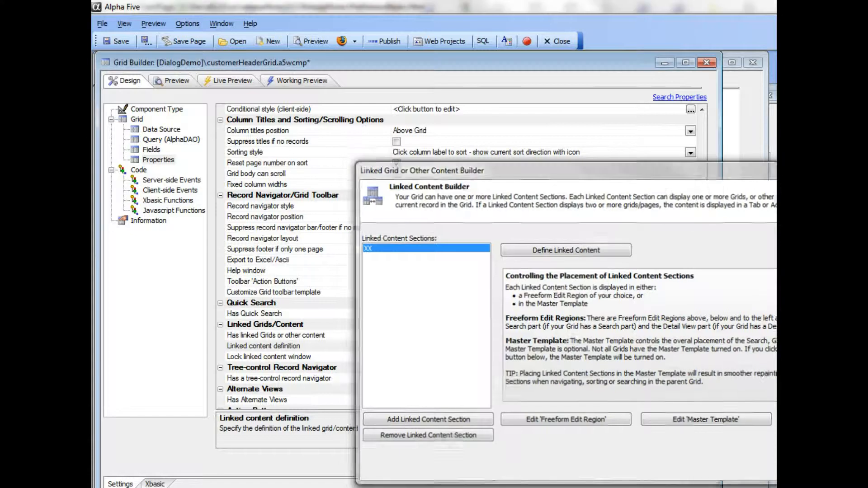
Step: Examine the JavaScript action of the REFRESH action button defined for the grid's toolbar
click(259, 282)
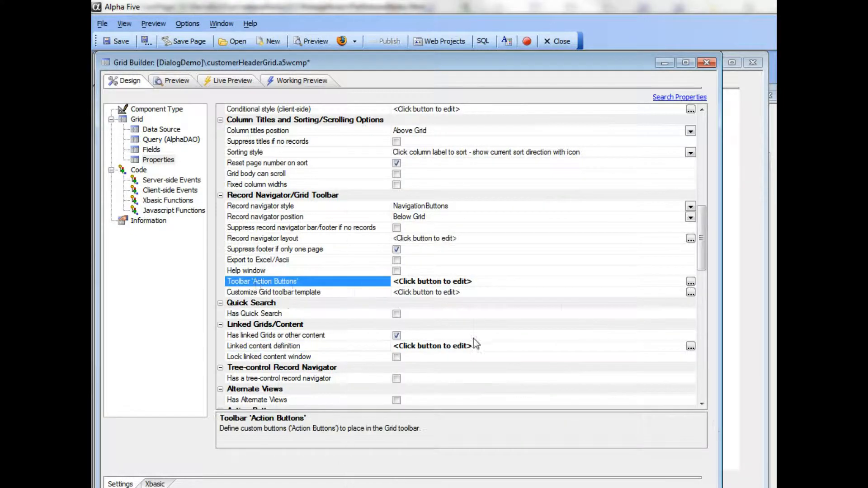
click(691, 281)
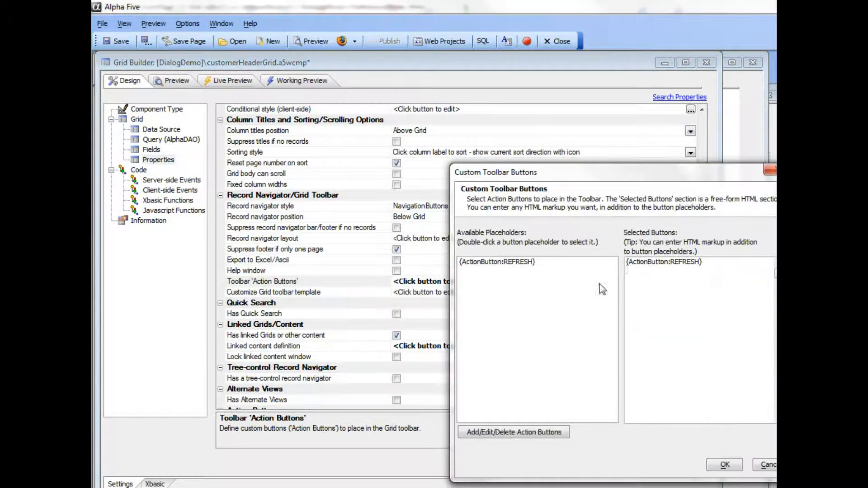
click(508, 262)
click(518, 433)
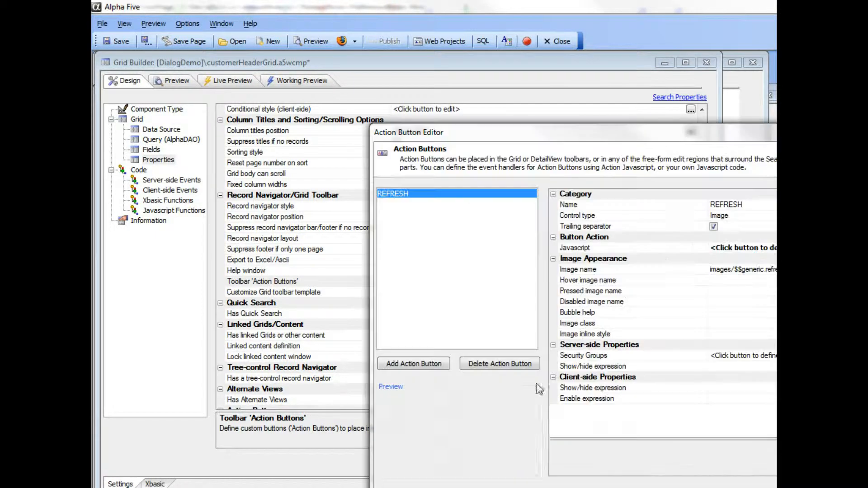
drag(531, 132, 159, 56)
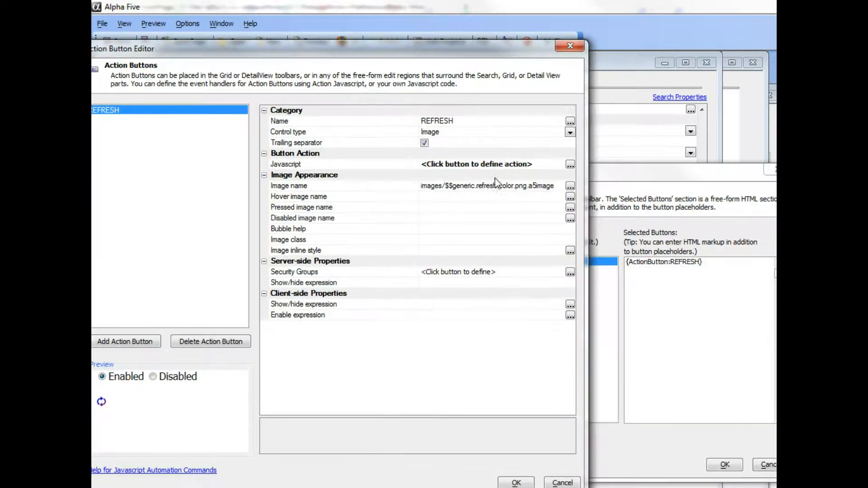
click(570, 164)
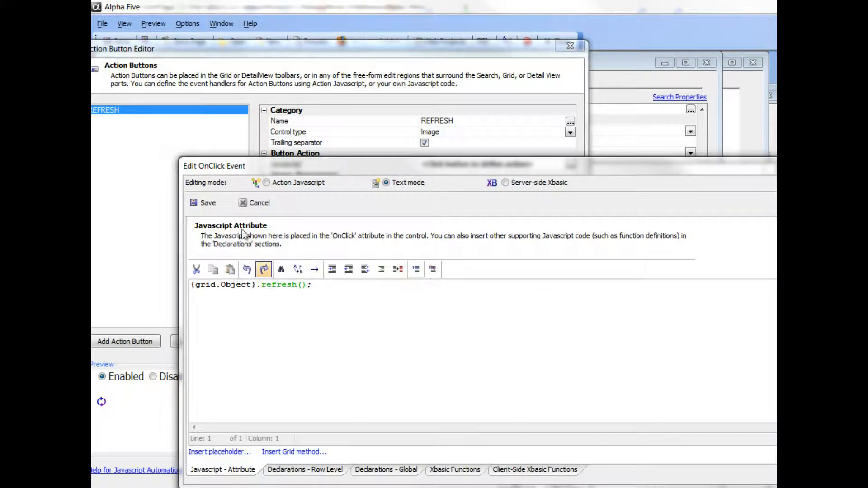
click(203, 206)
click(509, 477)
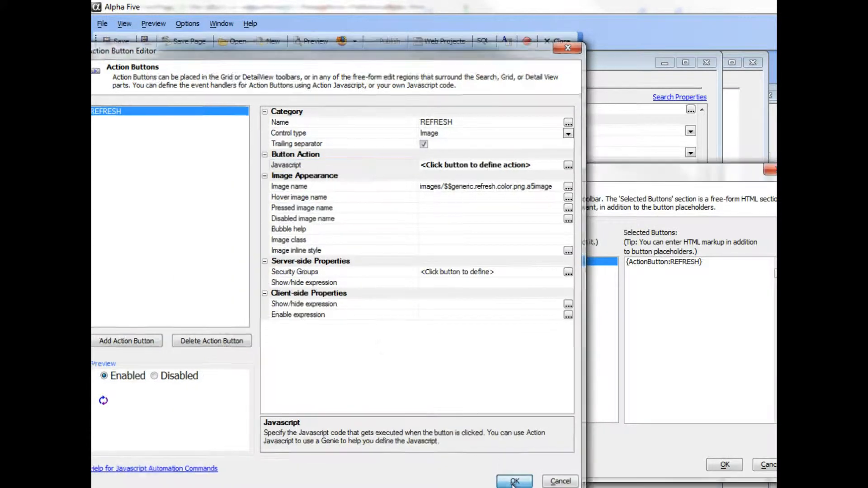
click(725, 465)
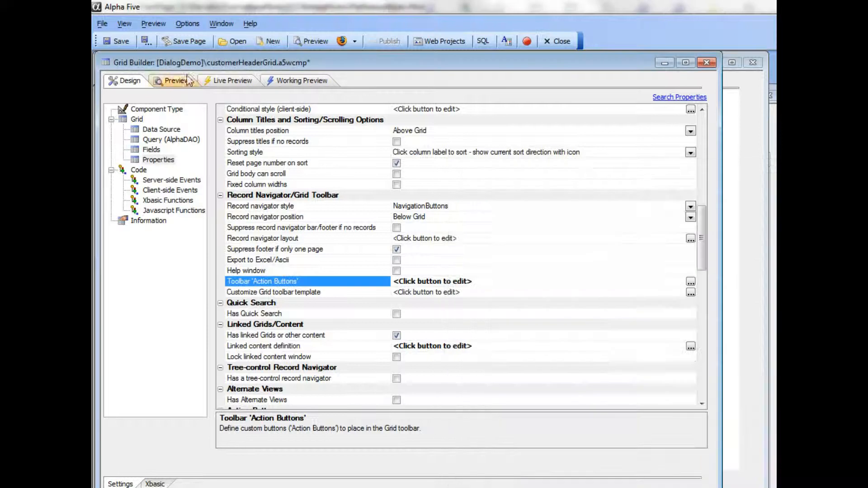
Step: Save customerHeaderGrid and run its working preview
click(118, 45)
click(290, 84)
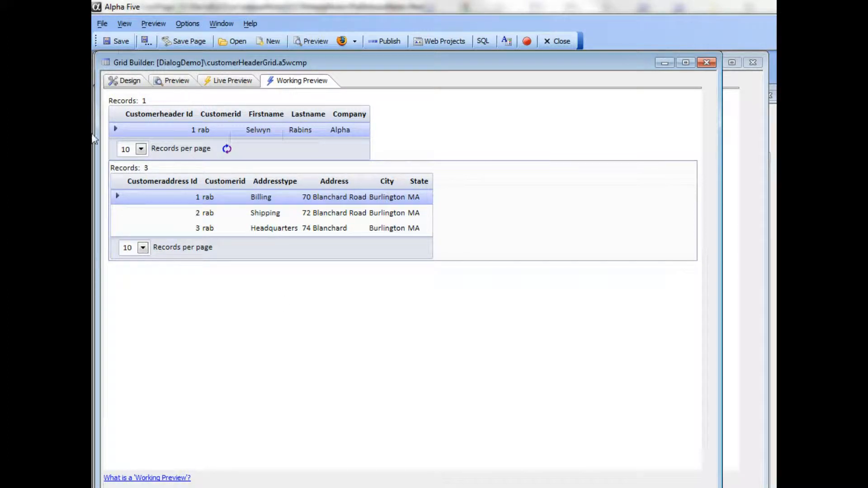
Step: Close the customerHeaderGrid and customerAddressGrid builders to return to the customers dialog
click(107, 62)
click(107, 62)
click(107, 62)
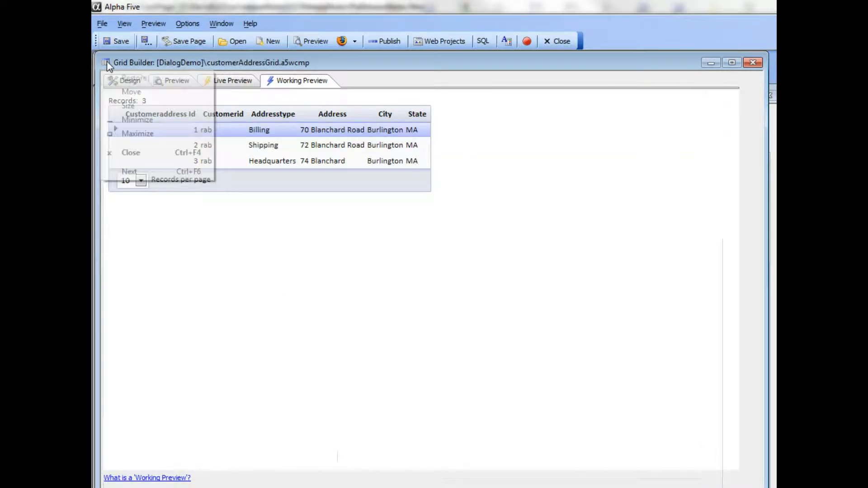
click(106, 62)
click(195, 62)
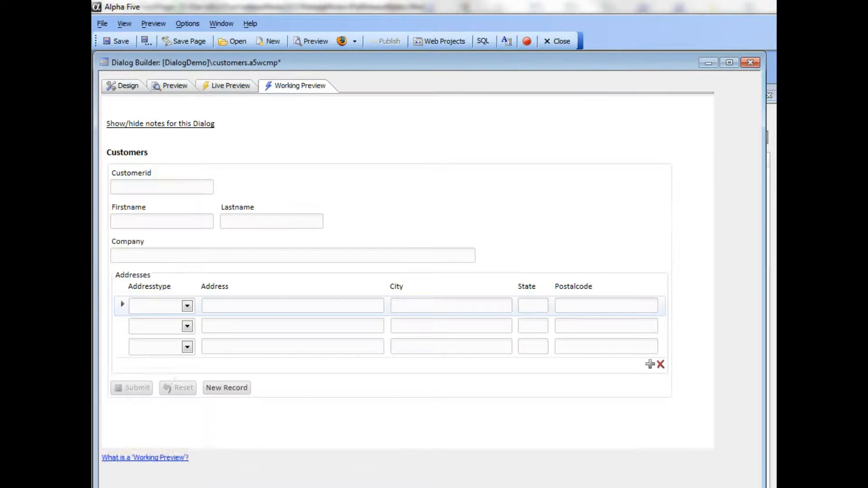
Step: Insert the customerHeaderGrid component as an embedded object after the dialog's last frame end, shown when the page is initially displayed
click(123, 85)
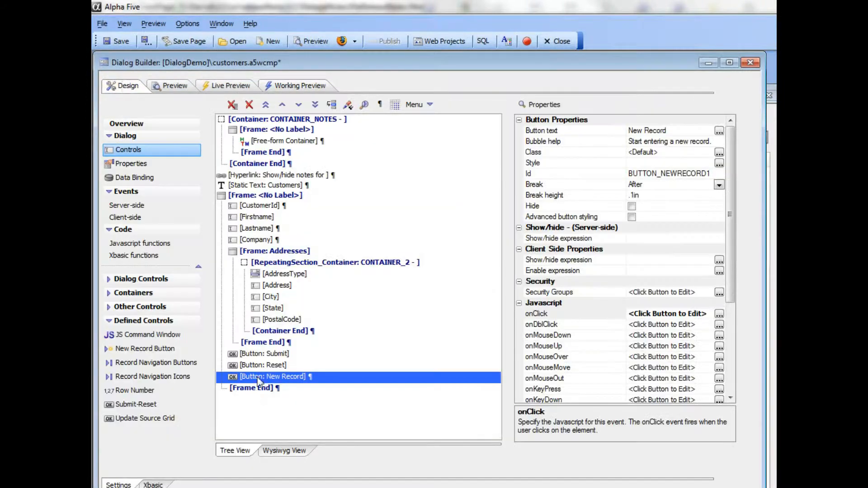
click(253, 392)
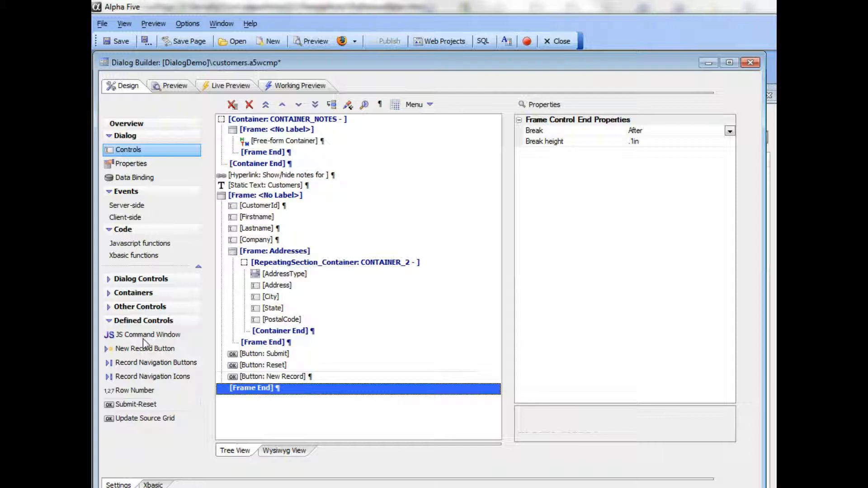
click(140, 308)
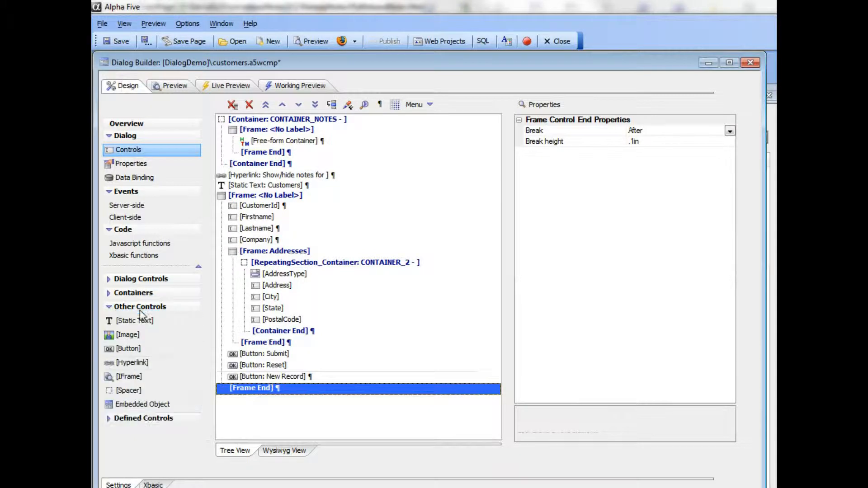
click(146, 407)
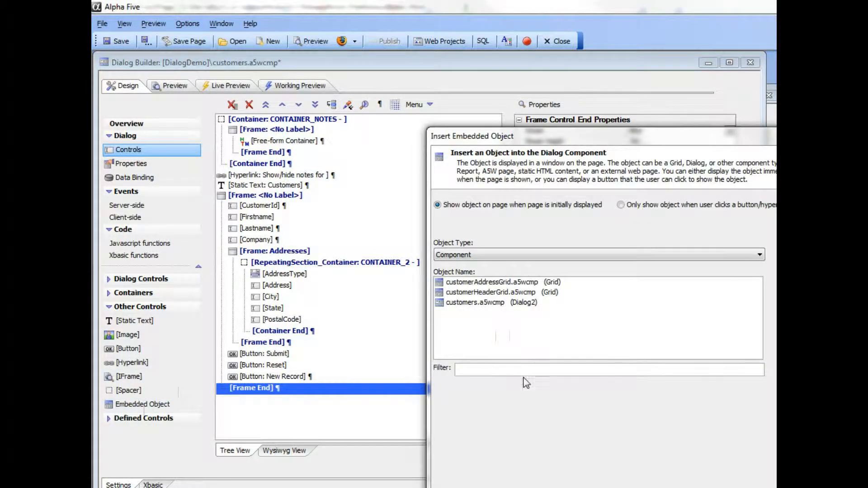
click(492, 297)
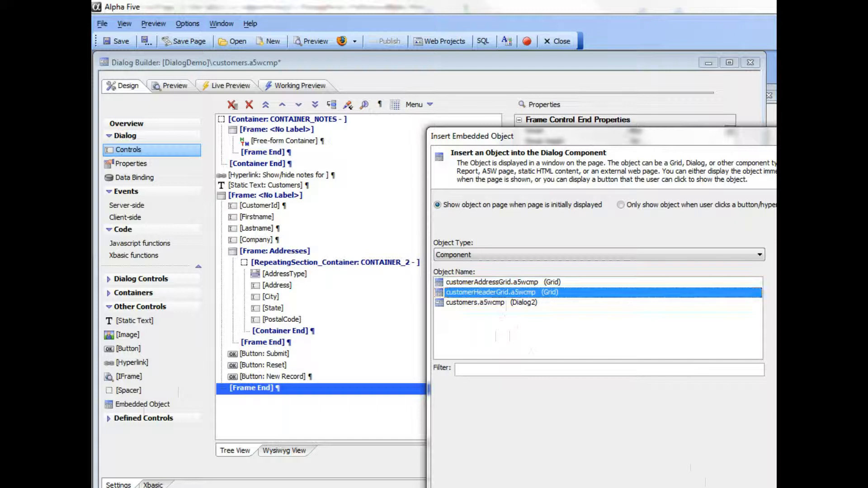
key(Return)
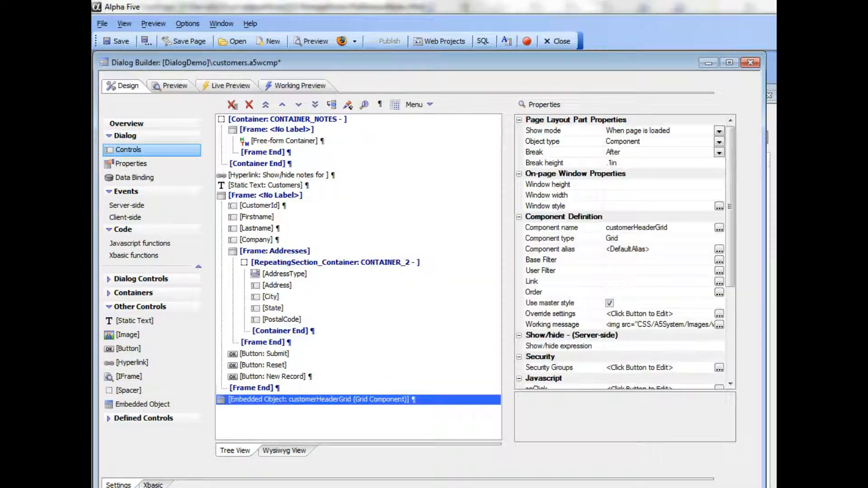
Step: Save the customers dialog and check the embedded grid with its linked address grid in the working preview
click(117, 41)
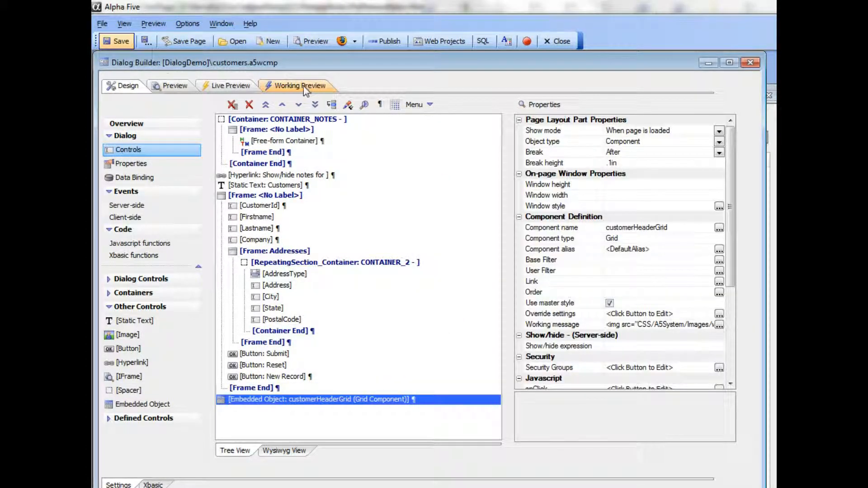
click(291, 87)
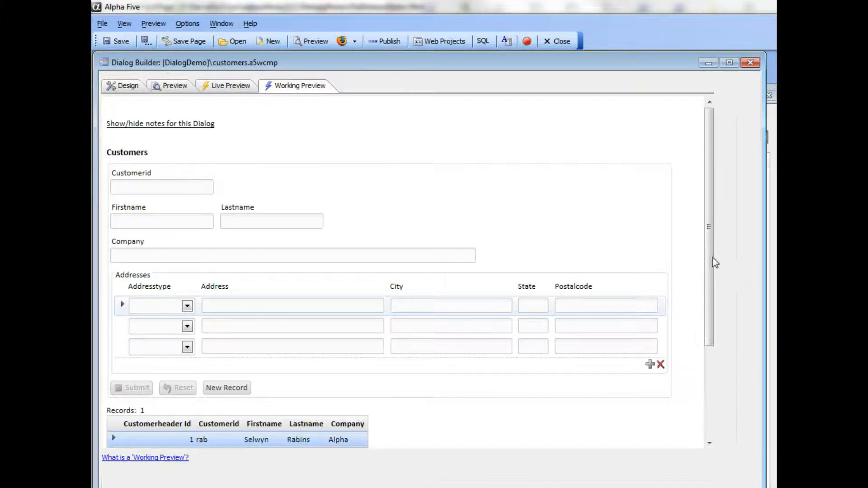
drag(710, 259, 701, 368)
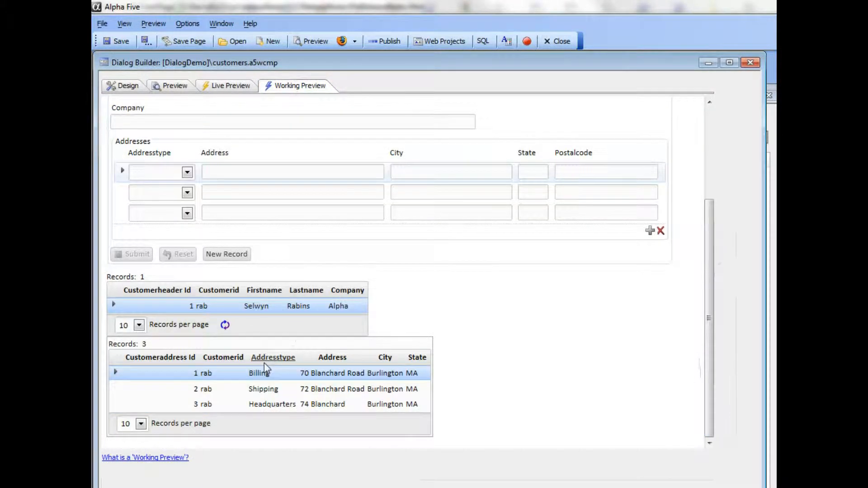
drag(711, 334, 722, 199)
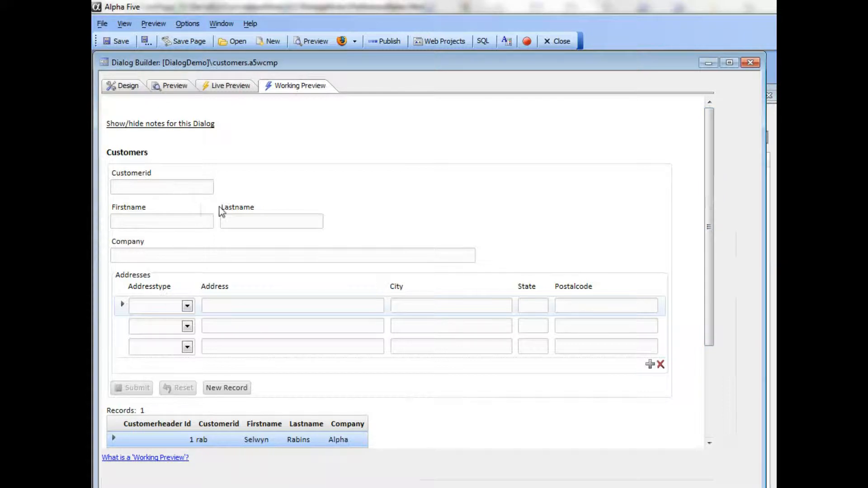
Step: Fill in a new customer's ID, first and last name, company Intl Sales and a Shipping address, and submit the record
text(alf)
key(Tab)
text(Alfred)
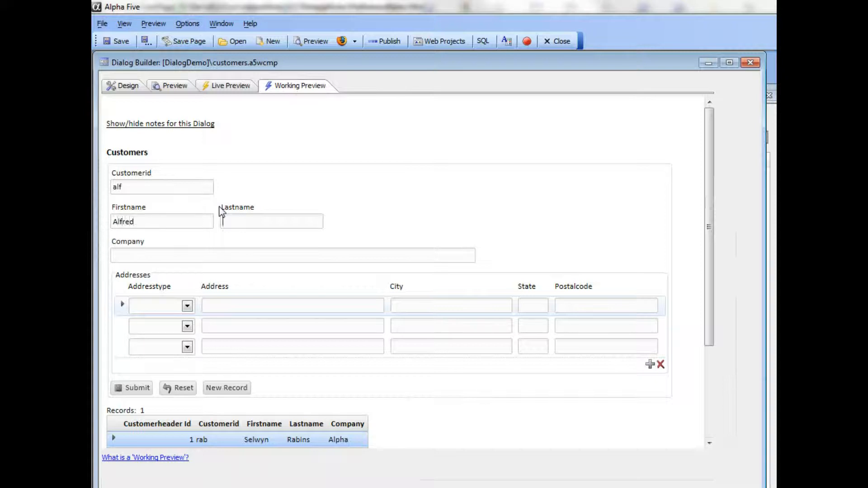
key(Tab)
text(Smith)
click(251, 257)
text(Intl Sales)
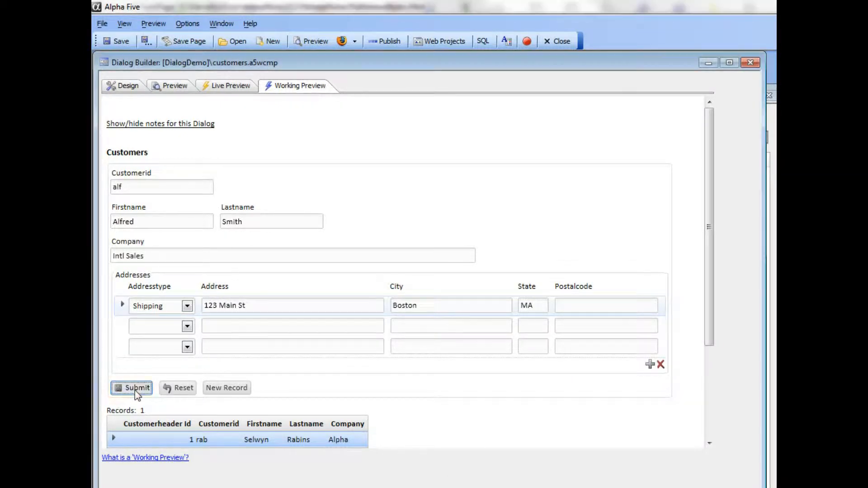
click(135, 390)
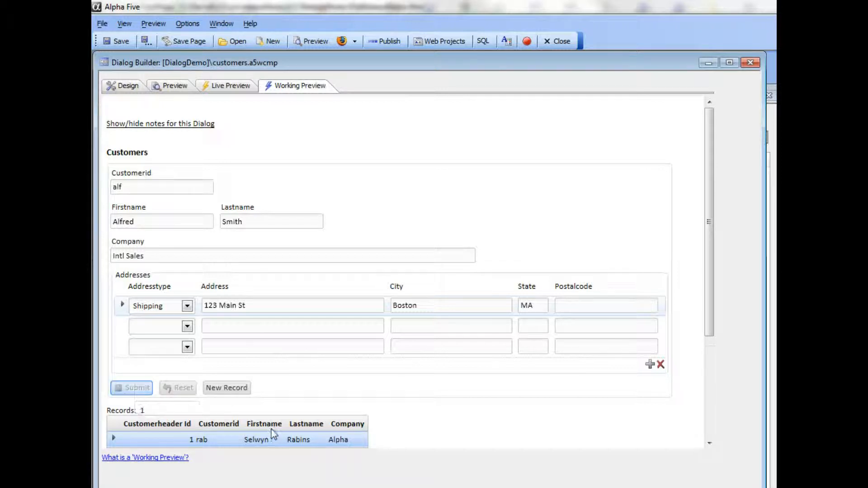
Step: Start a new record and fill in the customer's ID, first name and last name, leaving the company blank
click(229, 390)
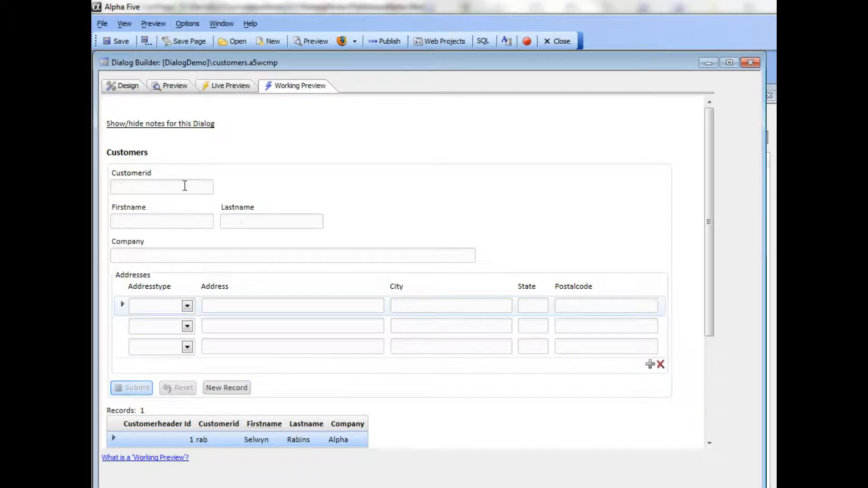
text(bol)
text(Jame)
text(s)
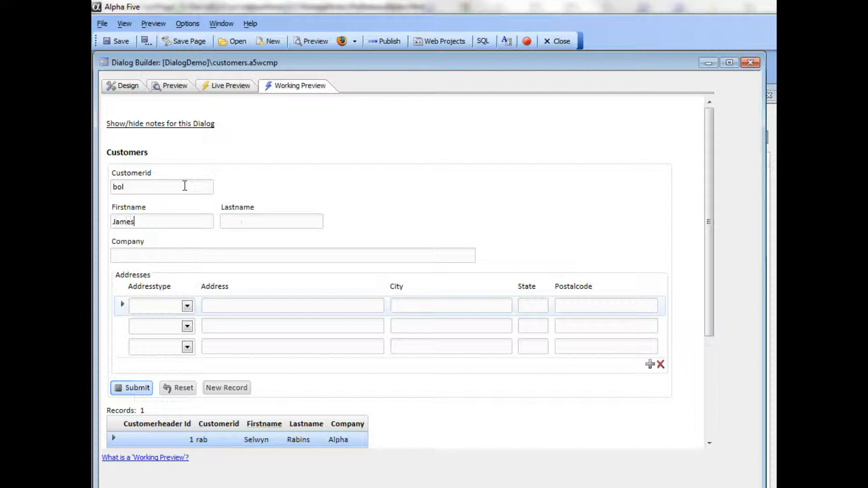
text(nes)
Step: Enter a Headquarters address with its street and city in the first address row and submit the record
click(188, 306)
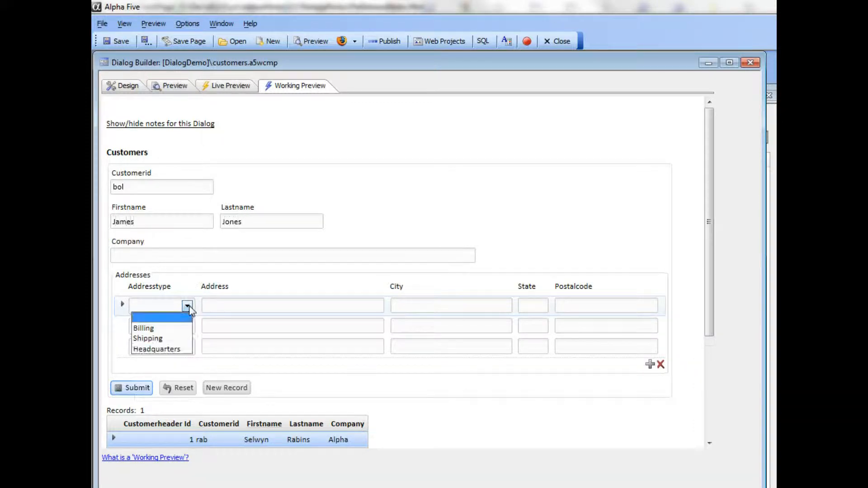
click(160, 350)
click(234, 306)
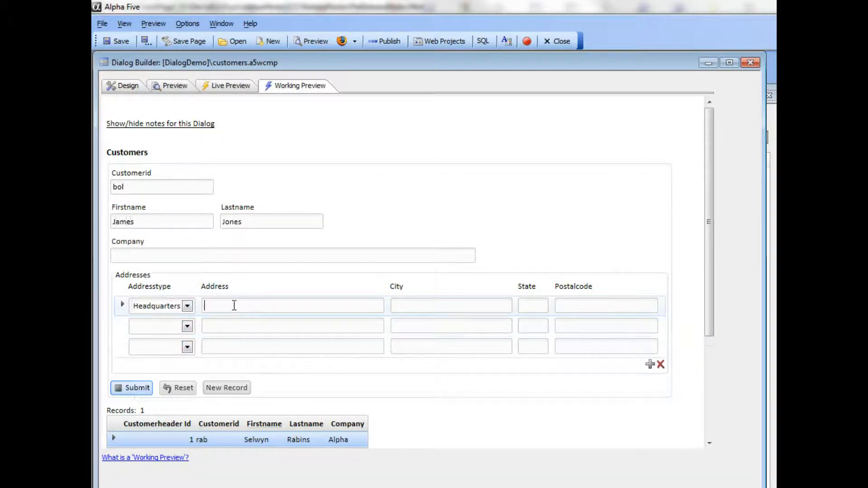
text(3 Cirlcle Rd)
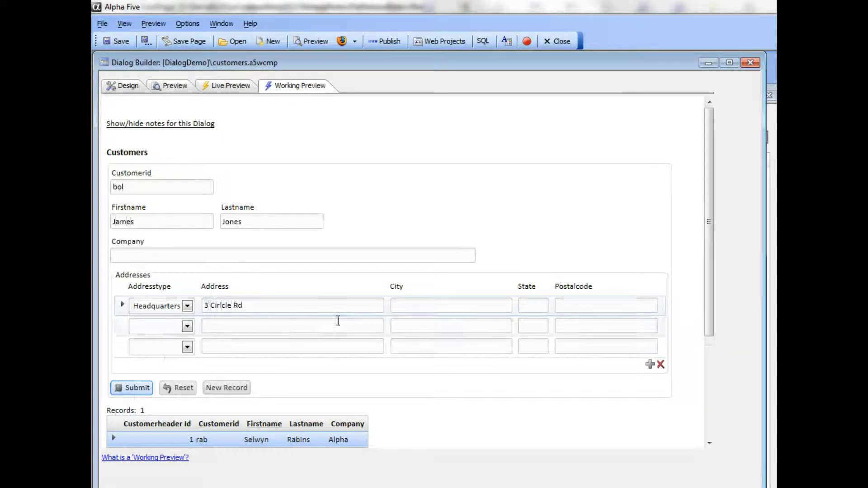
click(428, 302)
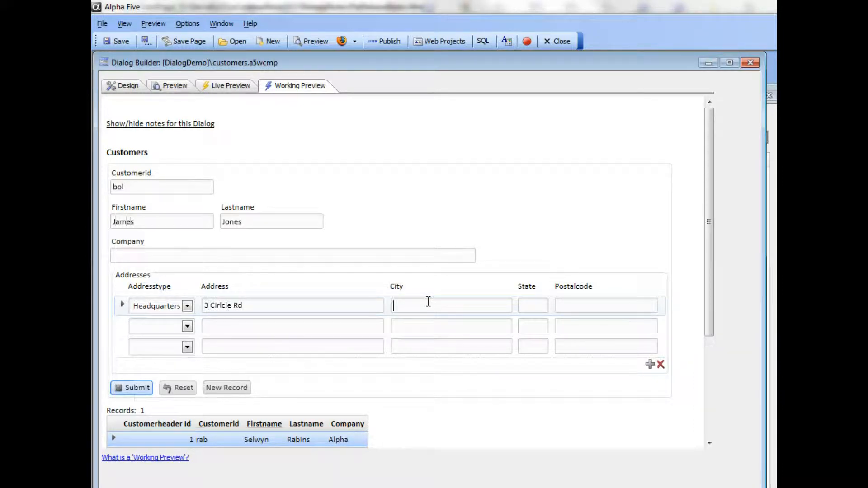
text(NY)
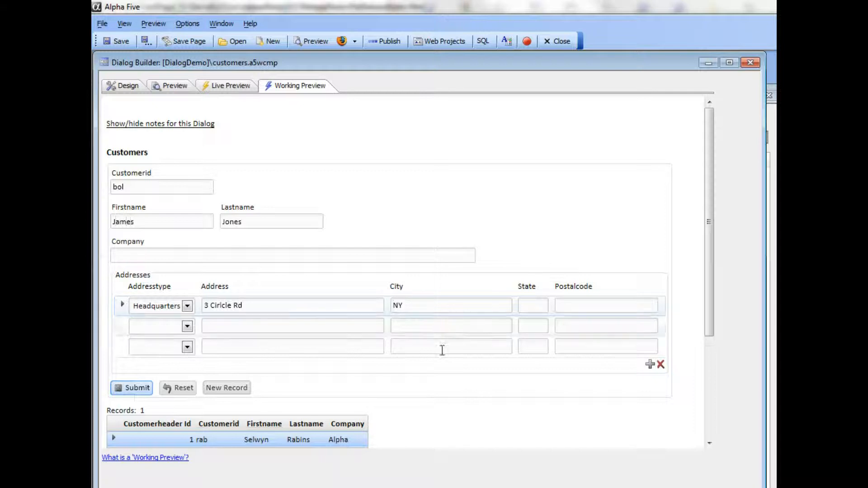
click(140, 388)
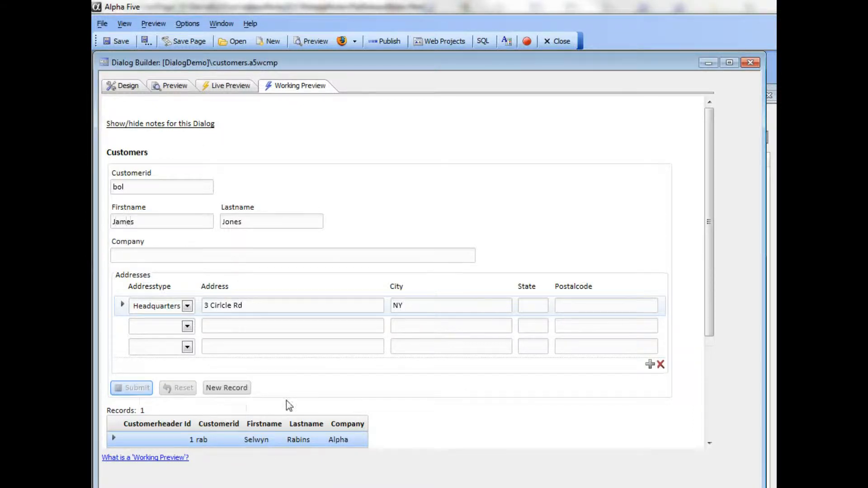
Step: Refresh the embedded customer header grid below the form to load the newly submitted records
scroll(382, 361, down, 2)
scroll(388, 365, down, 1)
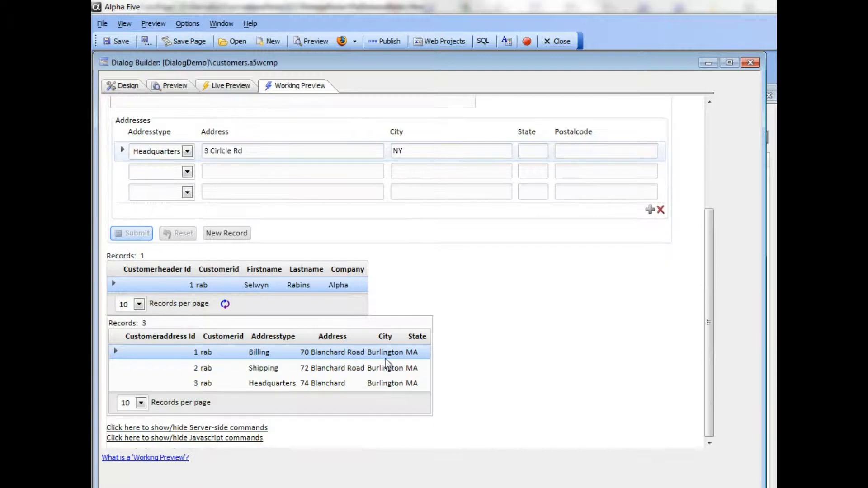
click(226, 304)
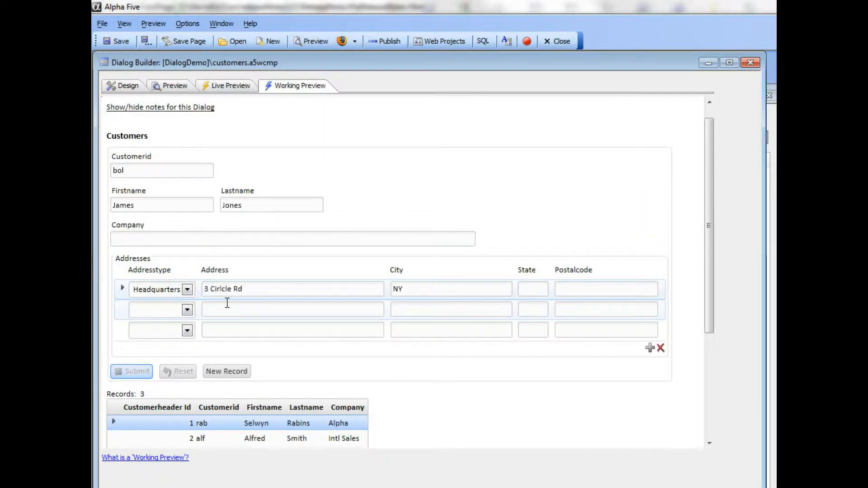
Step: Select each customer row in the header grid in turn and check the linked address grid
scroll(413, 368, down, 2)
click(190, 319)
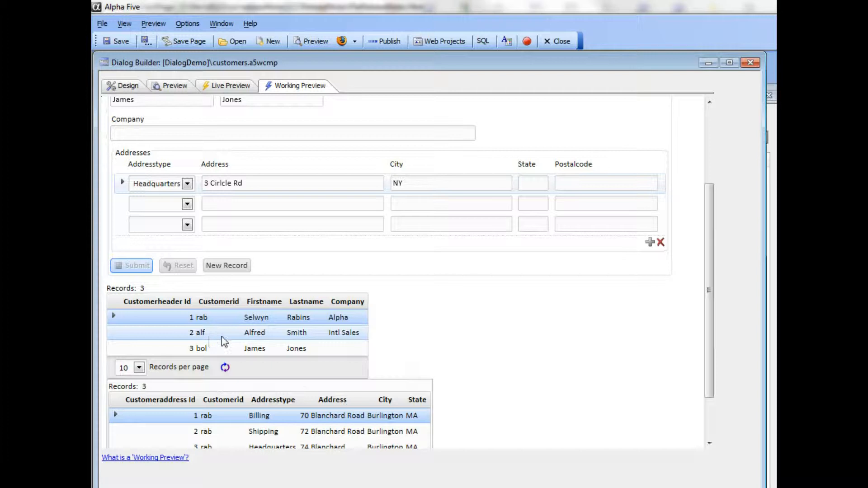
click(246, 337)
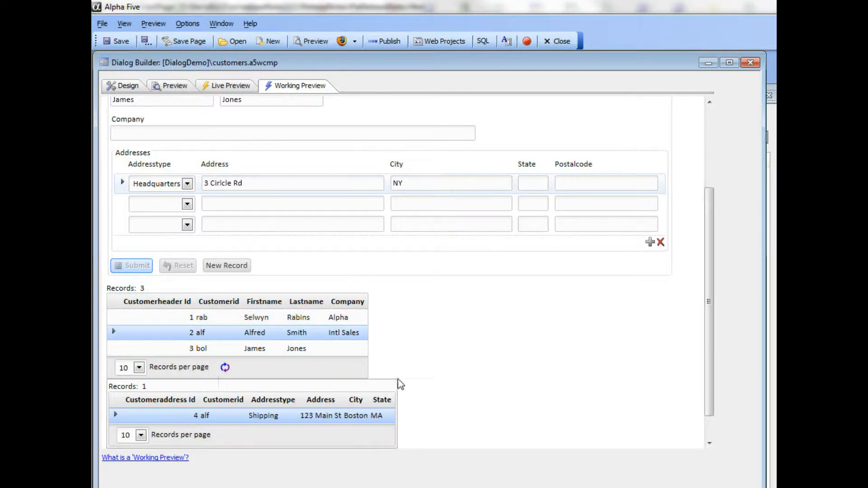
scroll(398, 381, down, 1)
click(203, 318)
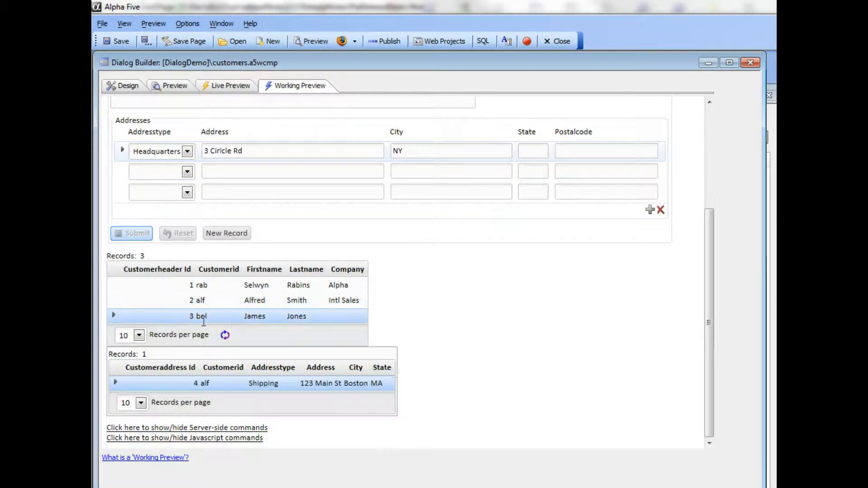